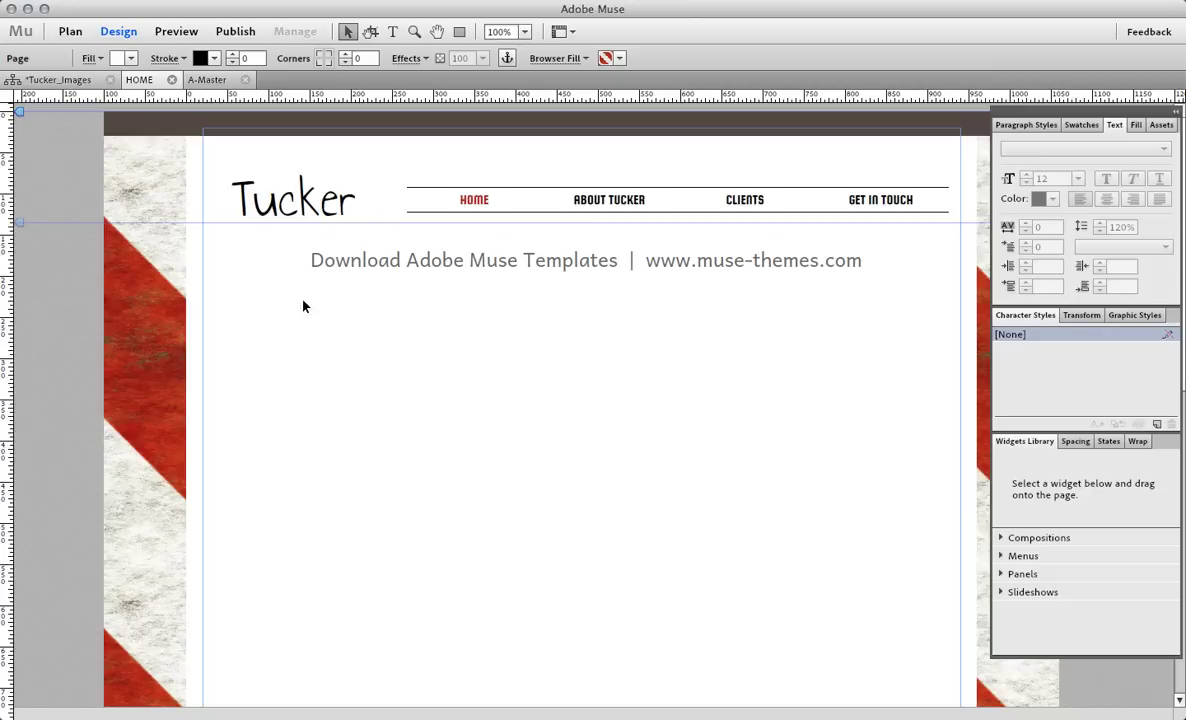
Scroll down the Wazala homepage to its Facebook business pages slide
scroll(343, 366, "down", 1)
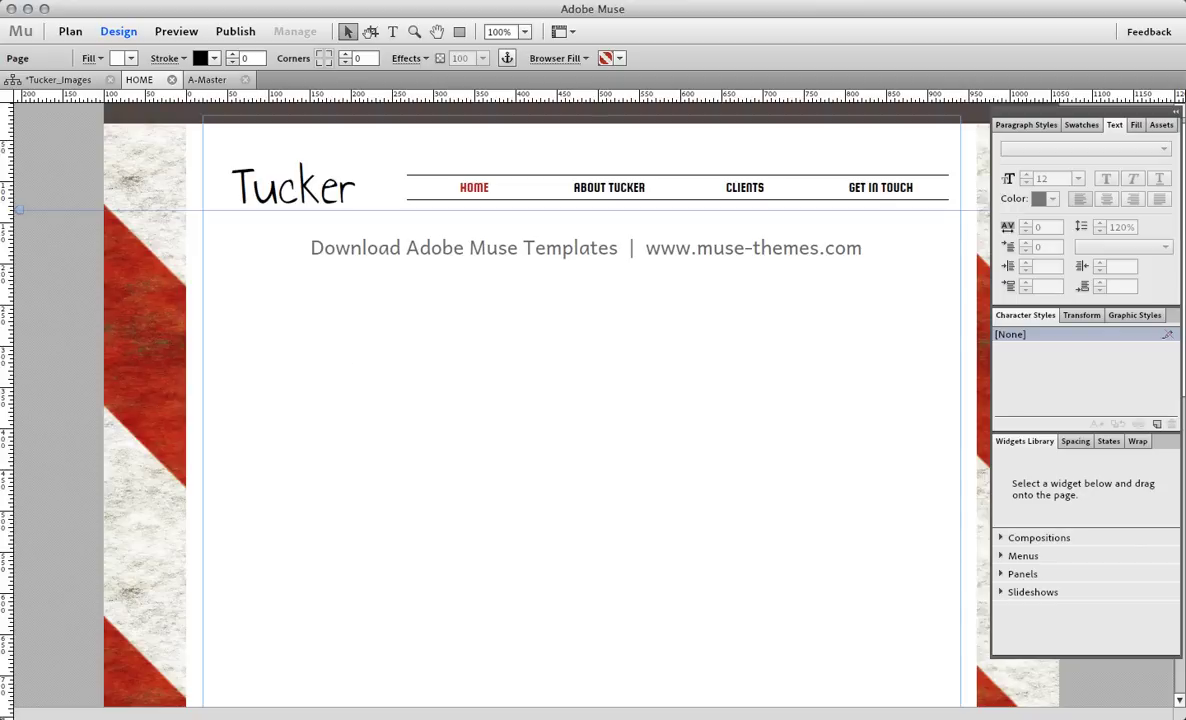
Bring wazala.com forward and drop down the Demo Store cart summary showing 2 Items, $158.00
mouse_move(789, 703)
left_click(714, 697)
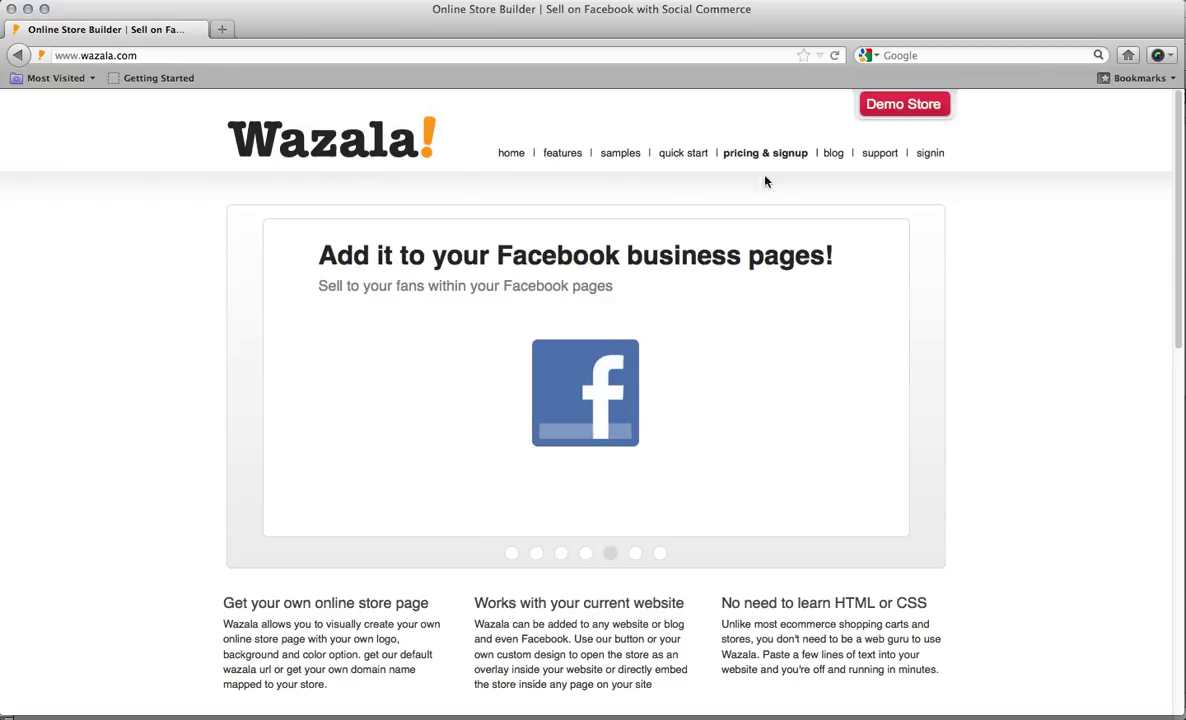
mouse_move(929, 95)
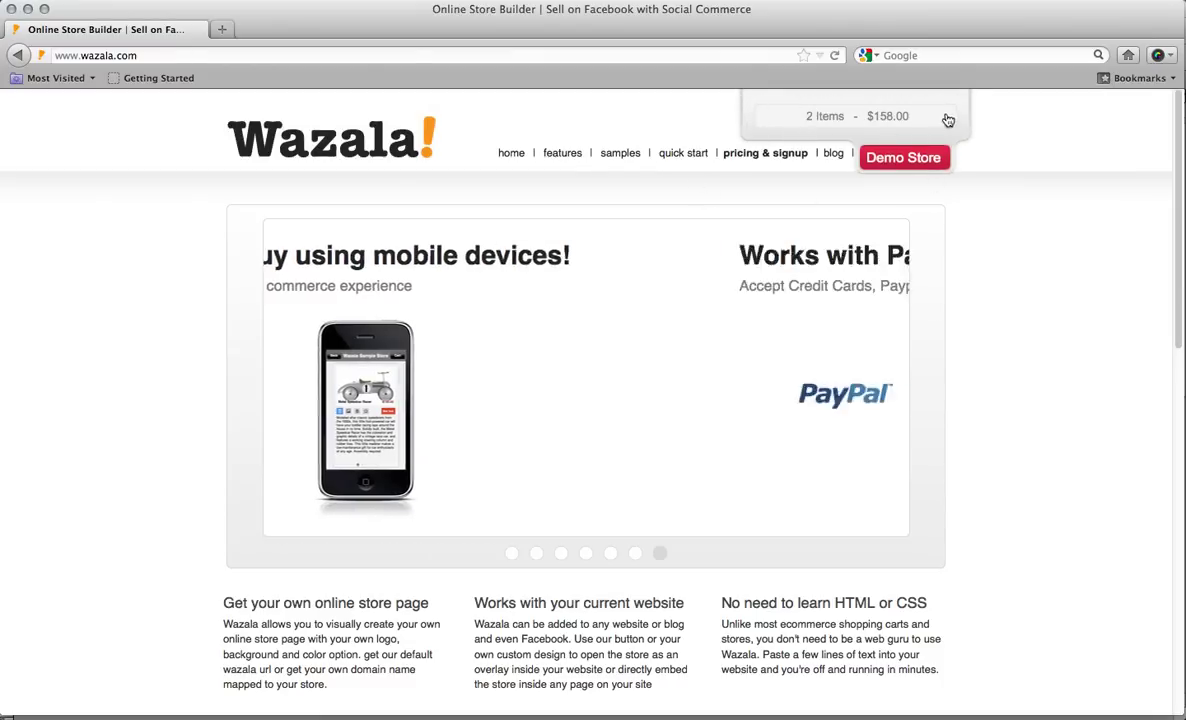
Open the demo store and buy the Eames Elephant, raising the cart to 3 Items, $448.00
left_click(888, 119)
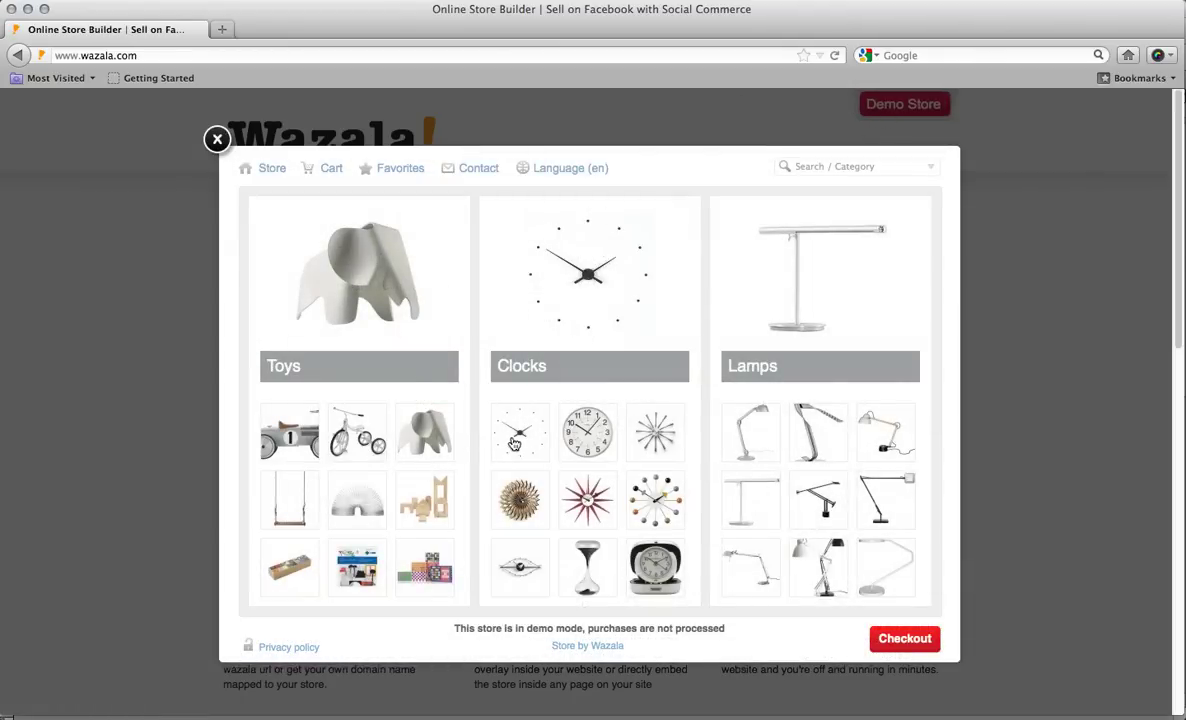
left_click(400, 422)
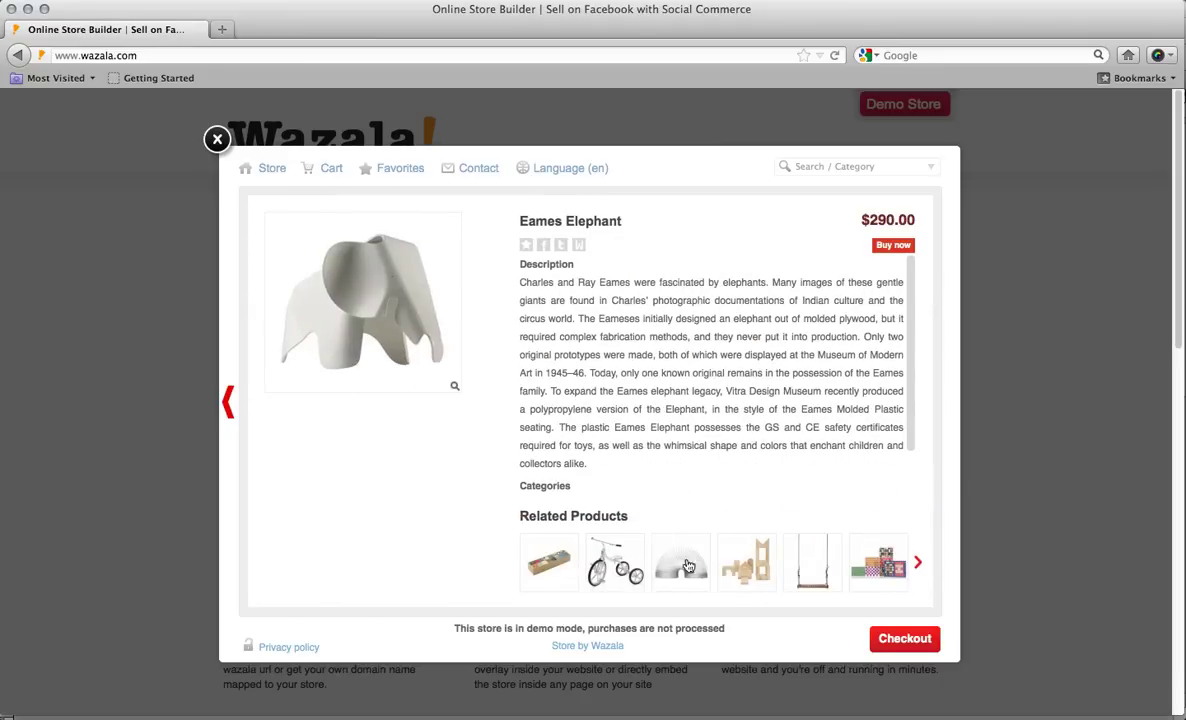
scroll(880, 240, "right", 1)
left_click(895, 245)
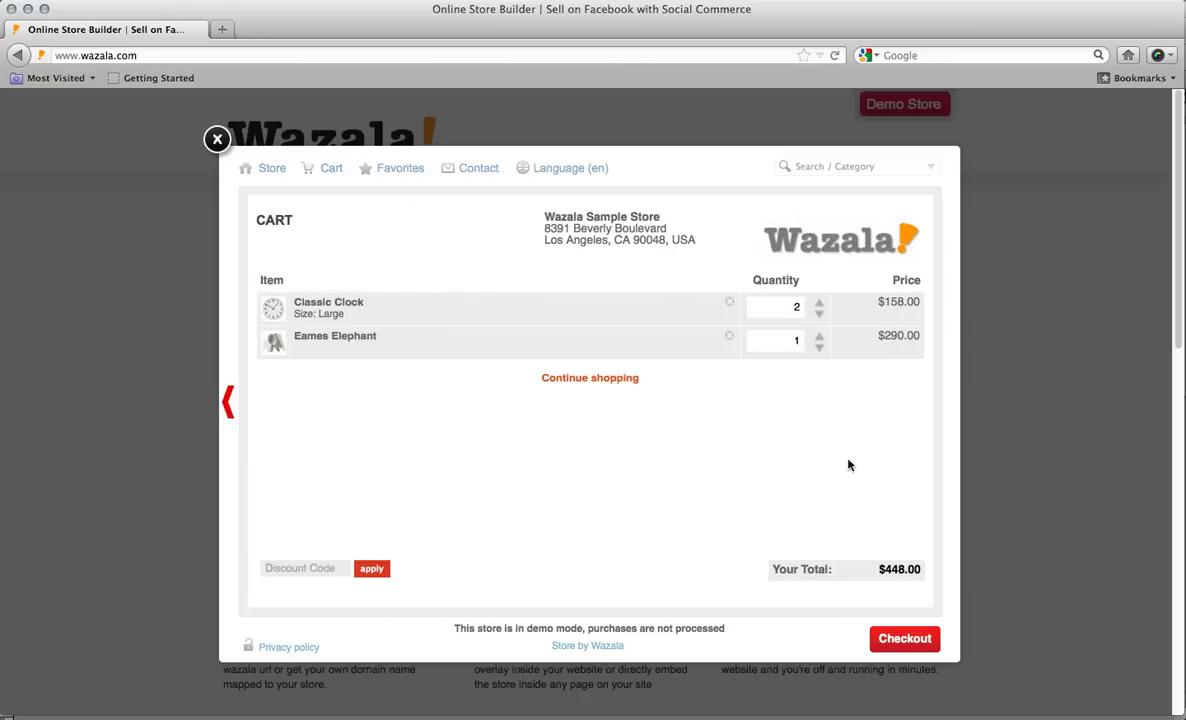
left_click(290, 568)
Close the store and cycle the homepage carousel through its slides back to the first
left_click(218, 139)
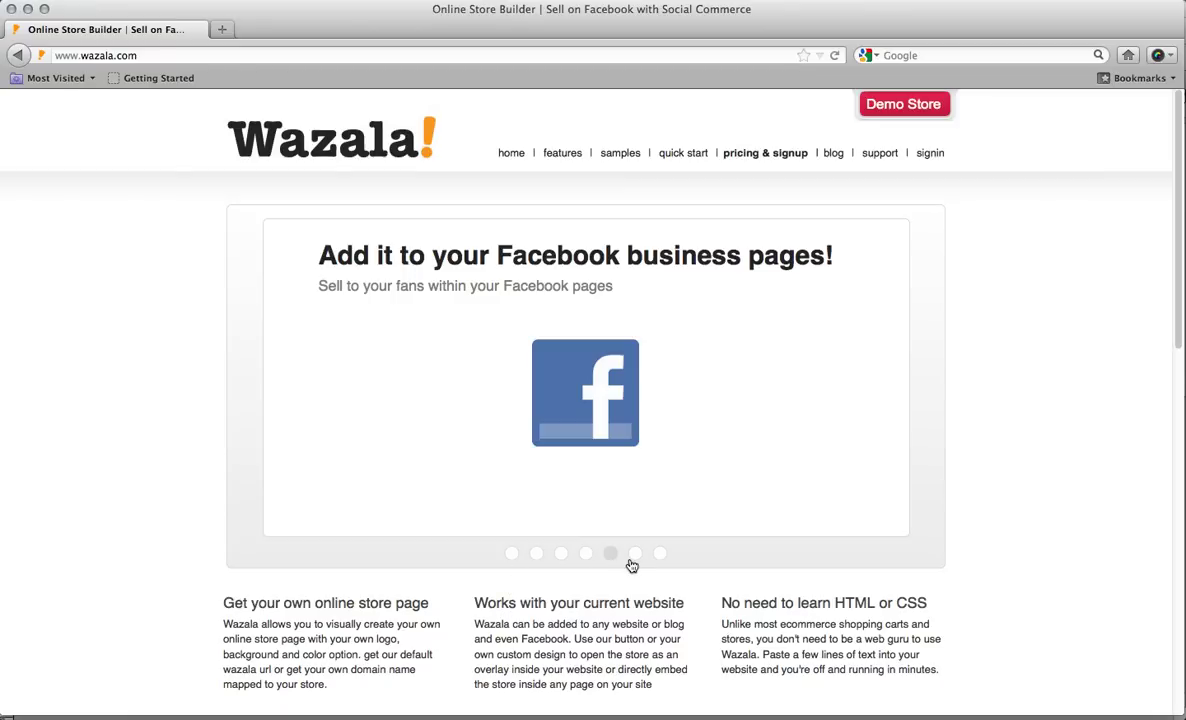
left_click(634, 556)
left_click(658, 556)
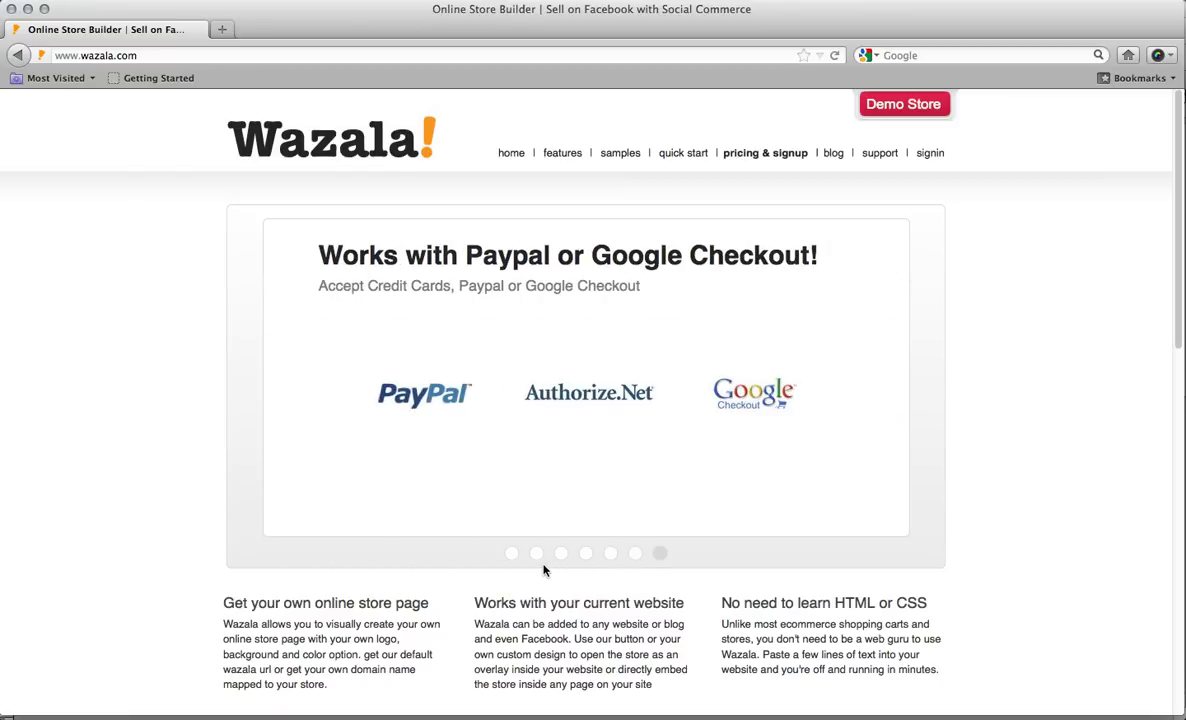
left_click(512, 553)
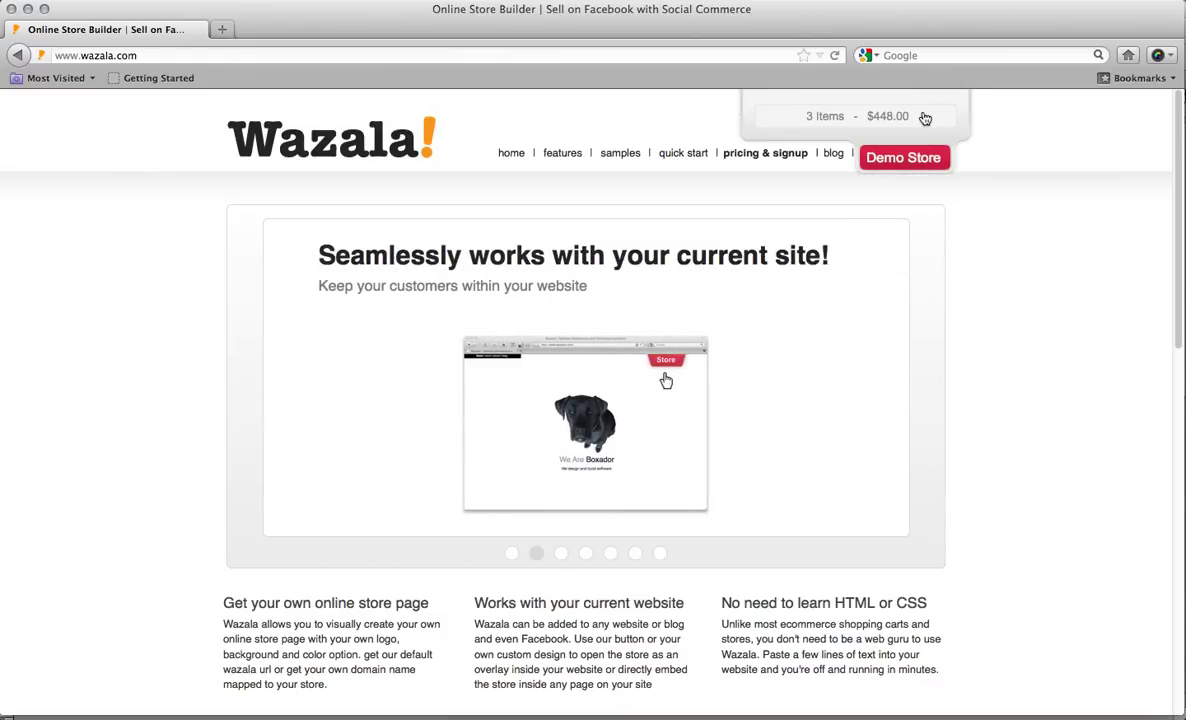
Copy the Wazala widget script blocks, lines 18–35, from wazala.com's page source
right_click(974, 211)
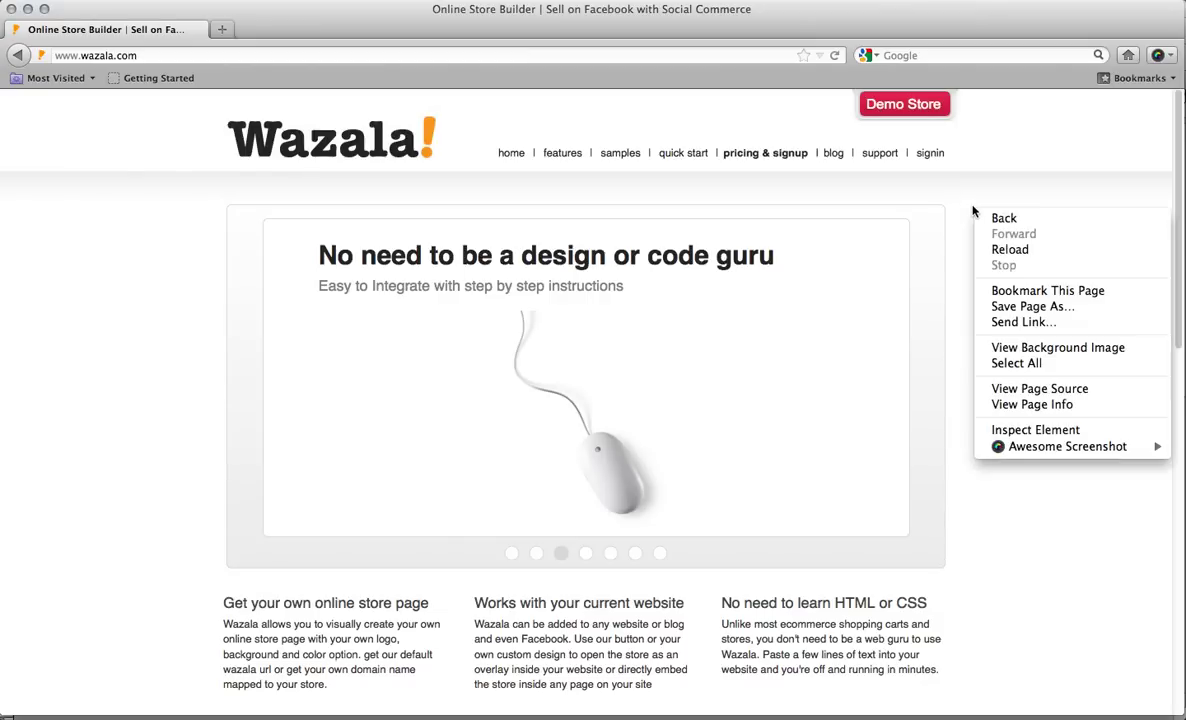
left_click(1027, 390)
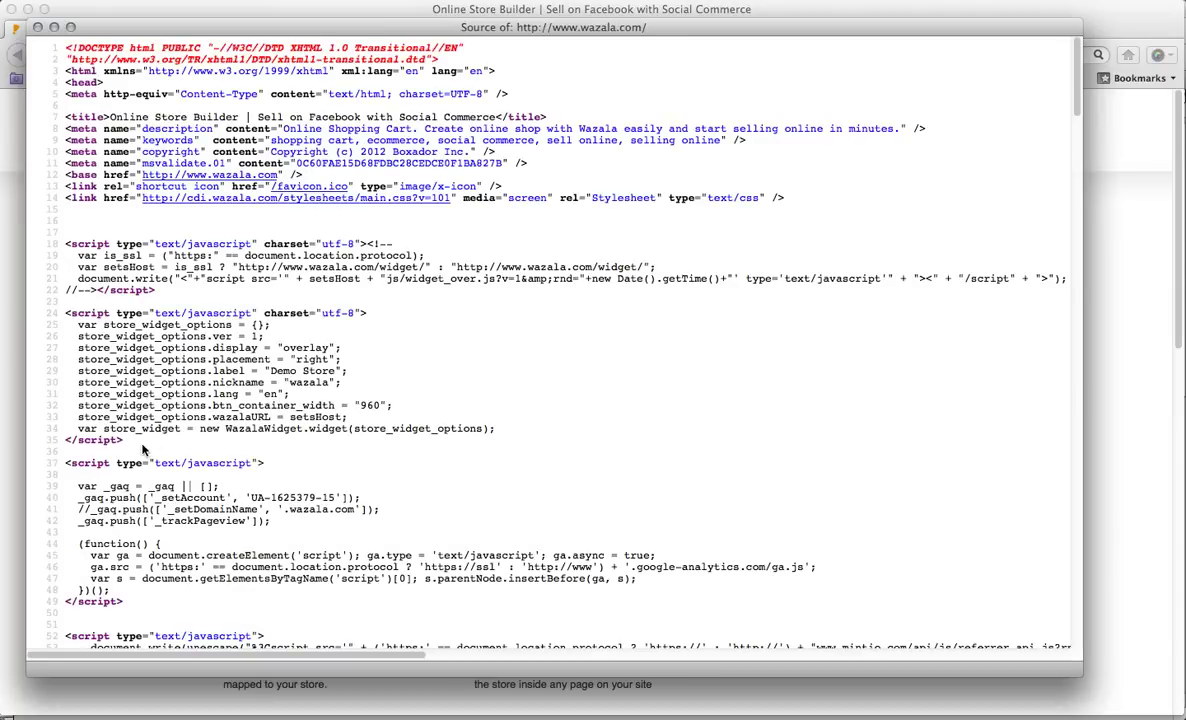
left_click_drag(125, 440, 67, 240)
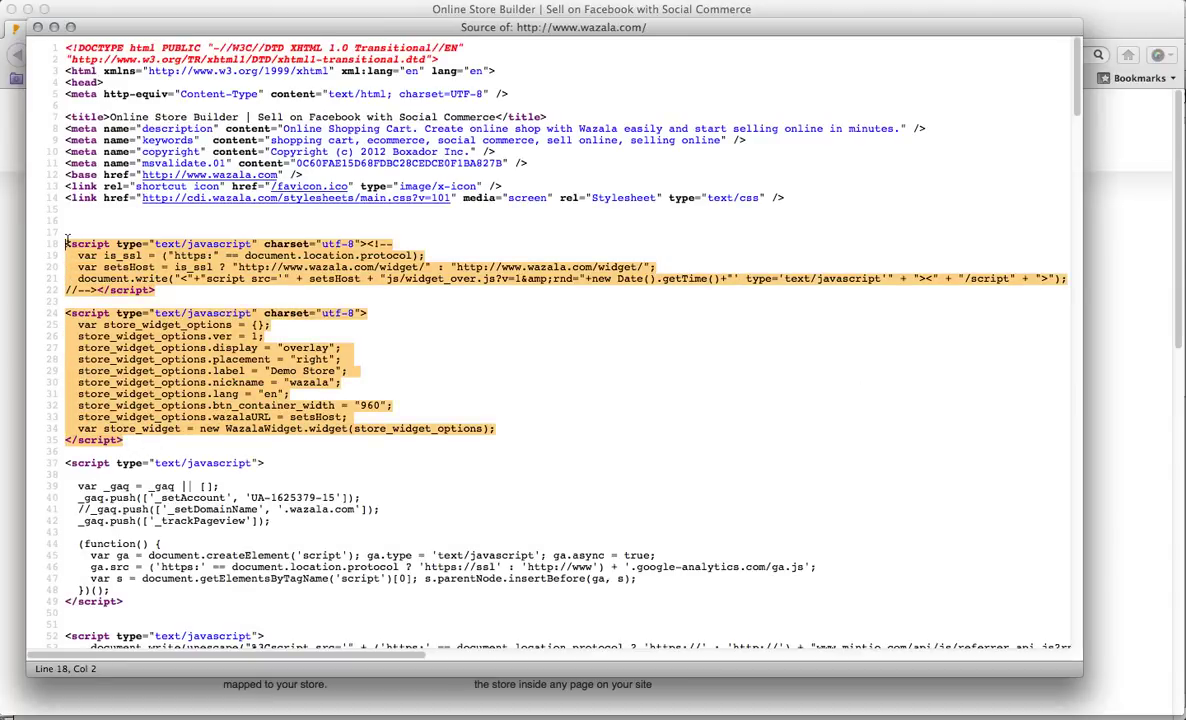
right_click(160, 259)
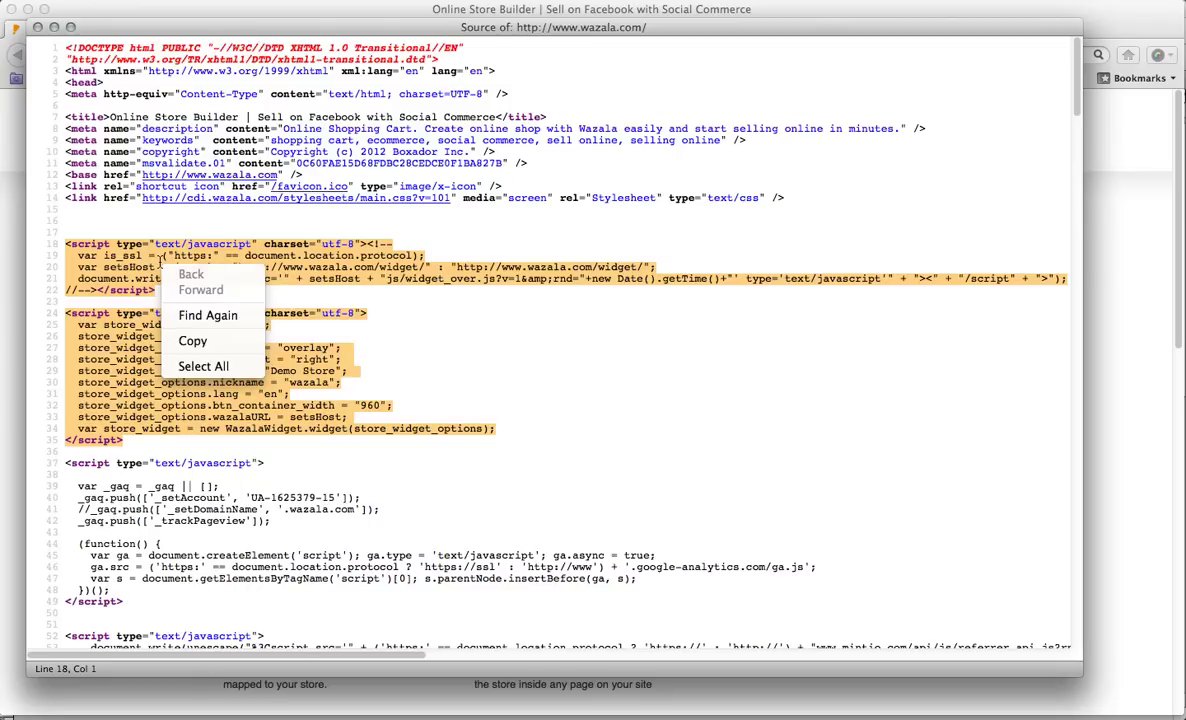
left_click(192, 341)
Insert the copied Wazala code as an HTML element and place it just below the Tucker header
mouse_move(640, 712)
left_click(405, 712)
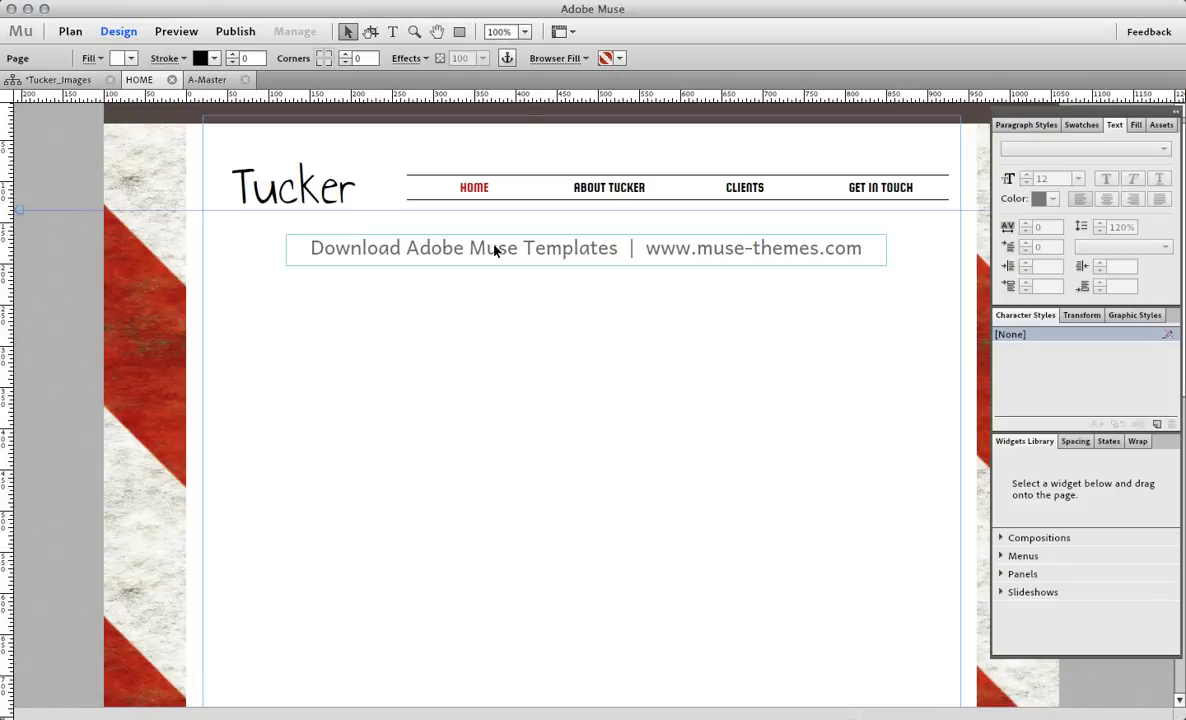
right_click(234, 297)
left_click(310, 270)
right_click(492, 300)
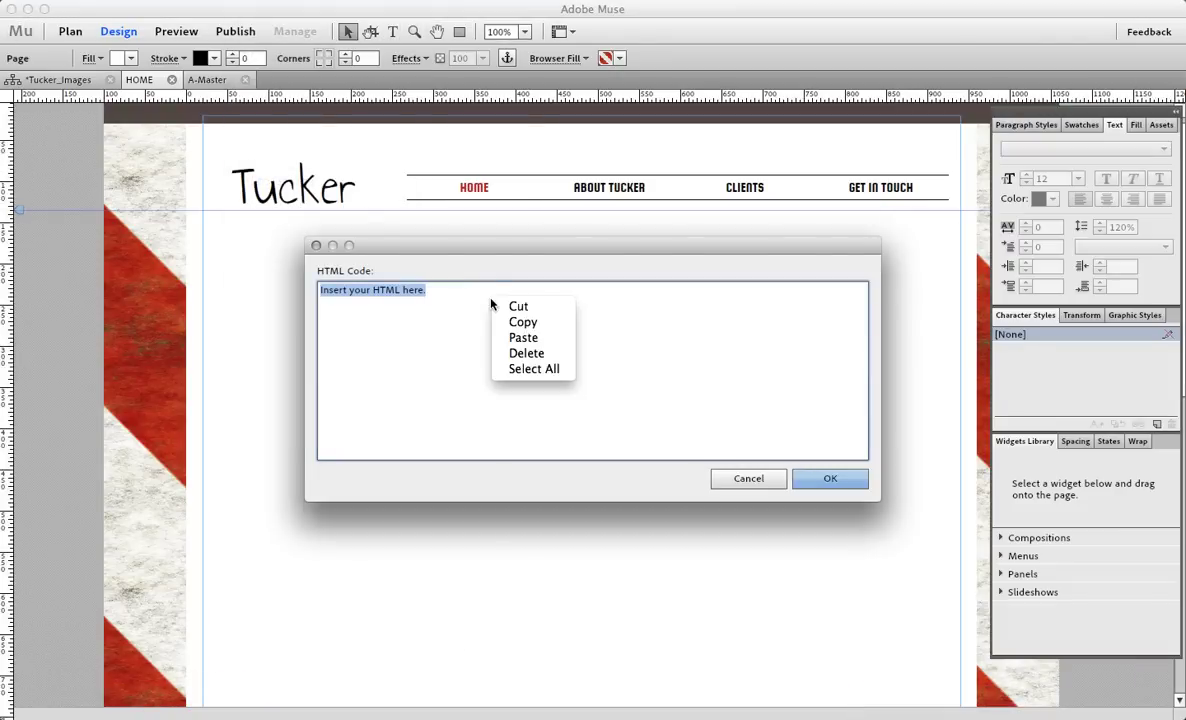
left_click(538, 338)
left_click(829, 479)
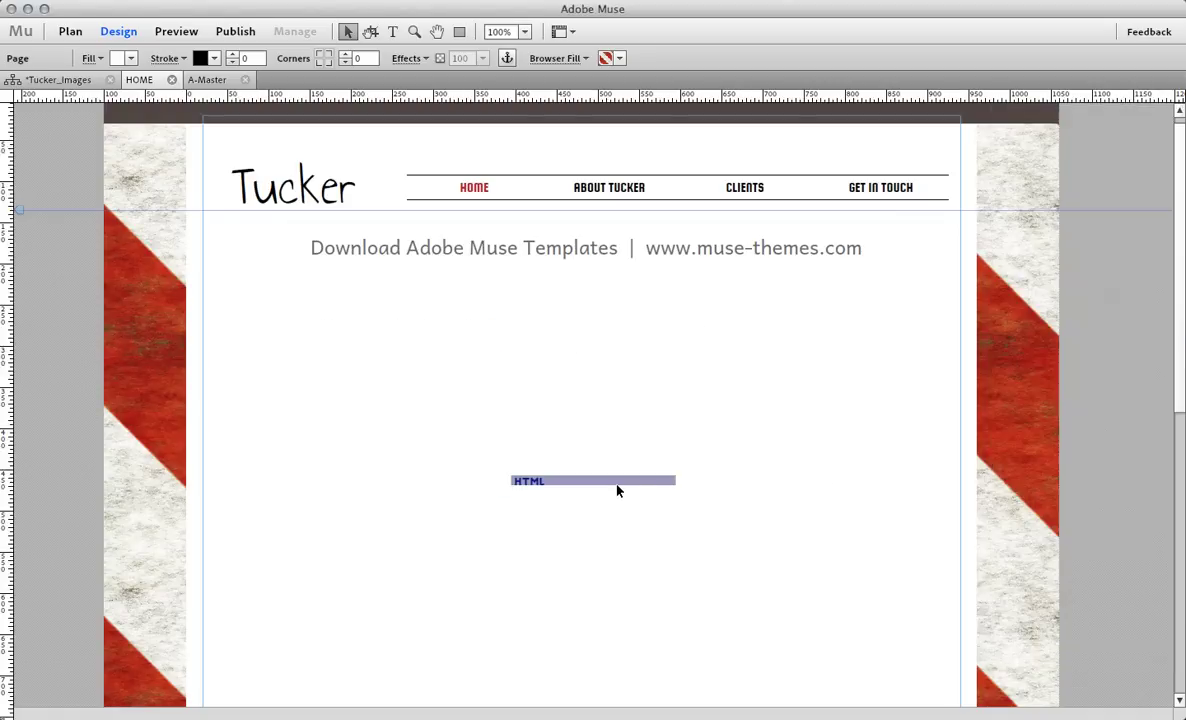
left_click_drag(604, 480, 614, 312)
left_click(617, 363)
Preview the Tucker HOME page carrying the Wazala Demo Store widget
left_click(190, 36)
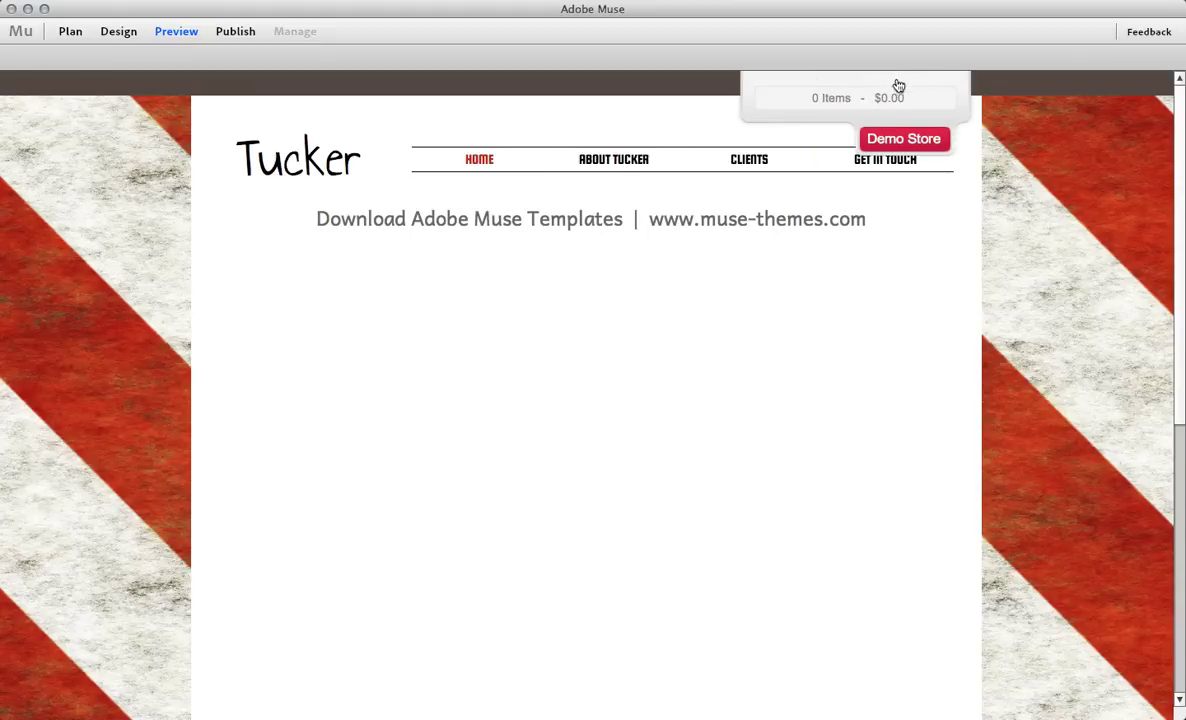
mouse_move(887, 93)
scroll(890, 118, "down", 2)
scroll(885, 130, "down", 5)
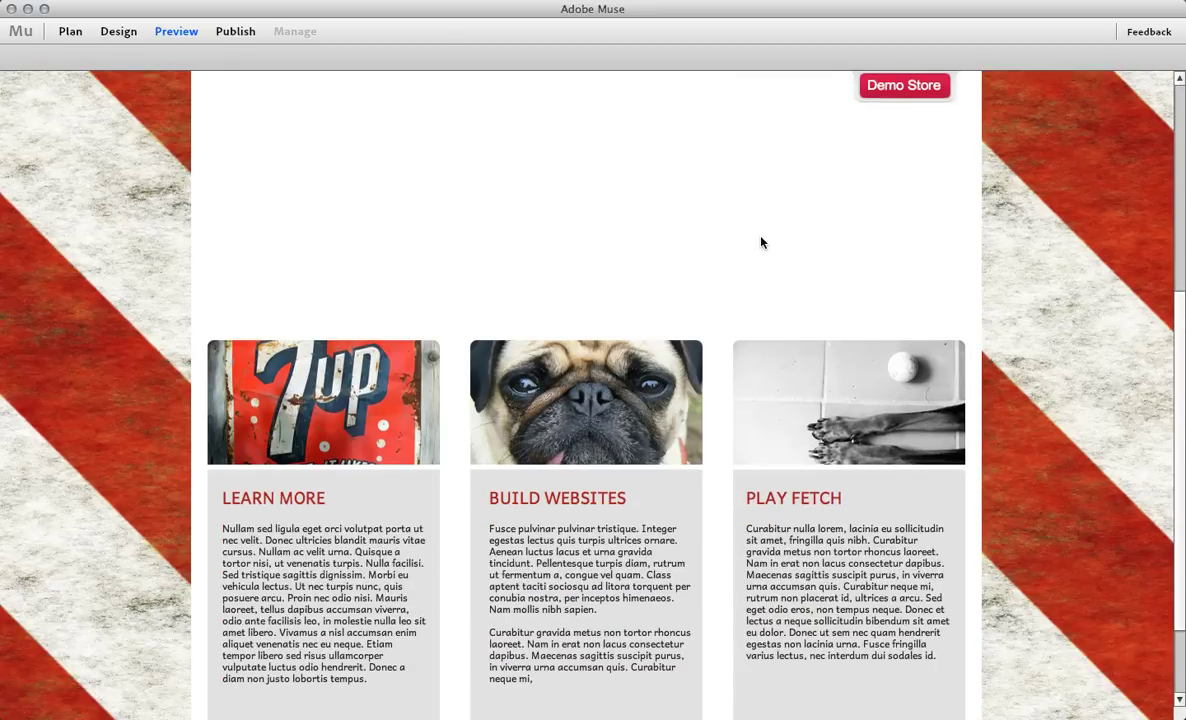
scroll(848, 220, "up", 6)
scroll(881, 97, "down", 3)
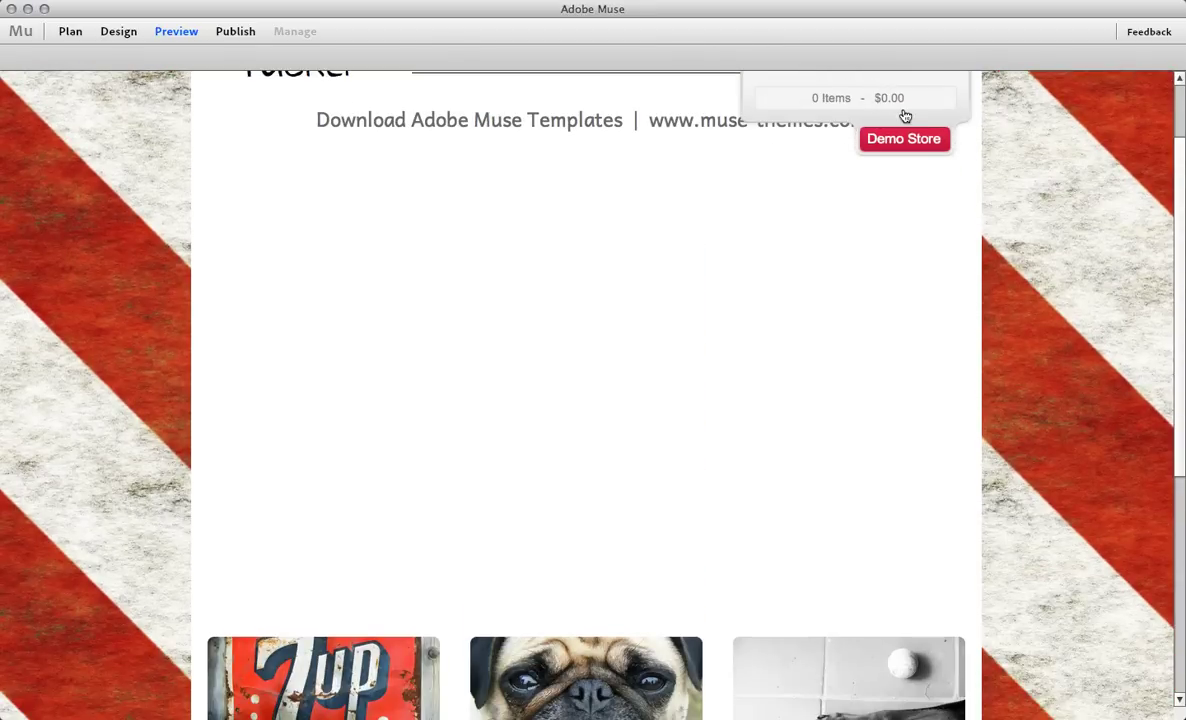
Open the Demo Store overlay, view the Classic Clock product, then close the store
left_click(905, 117)
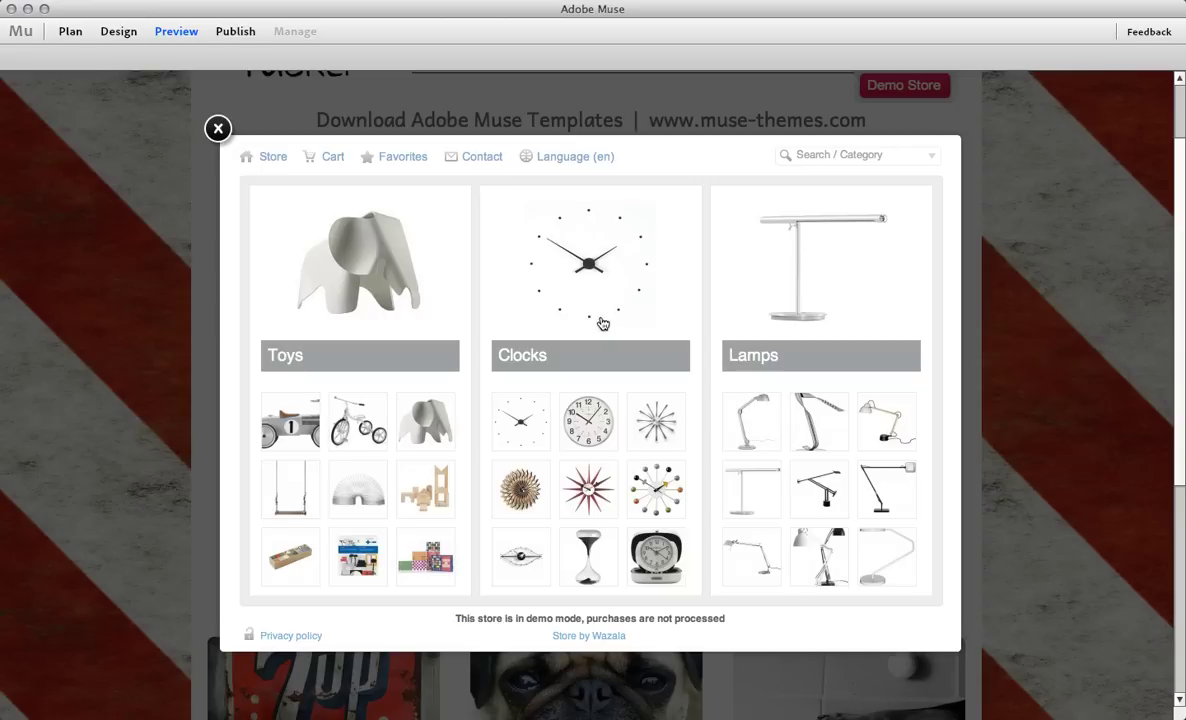
left_click(611, 437)
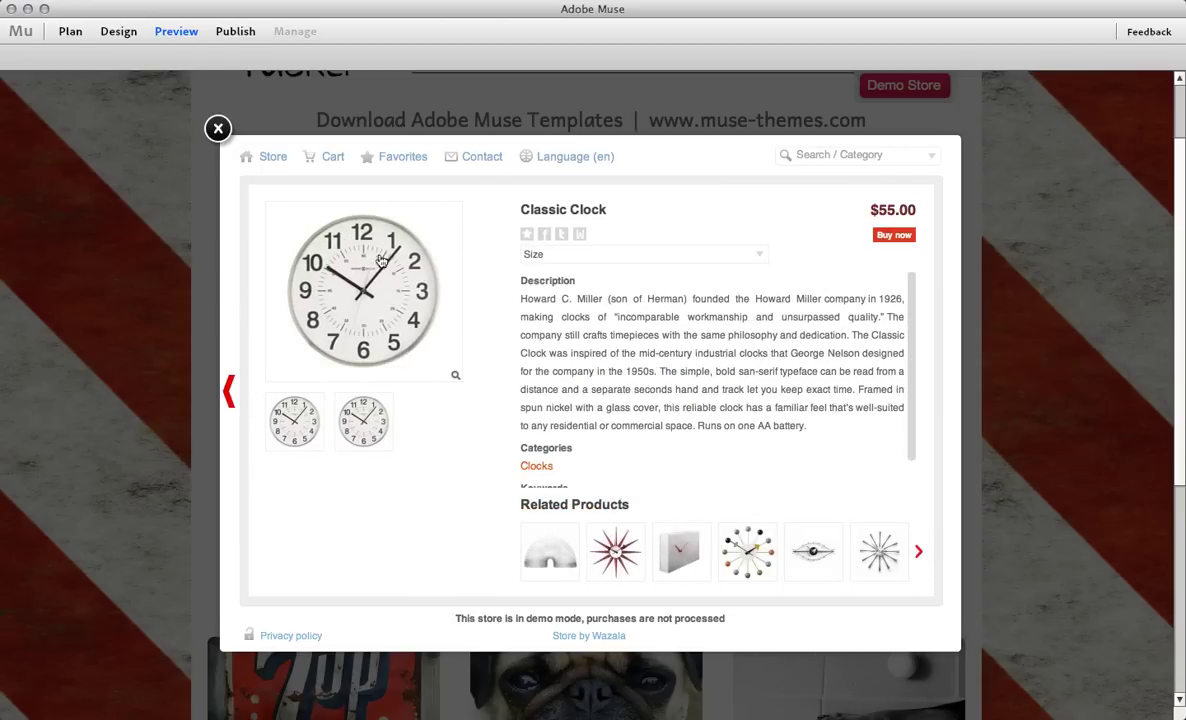
left_click(217, 130)
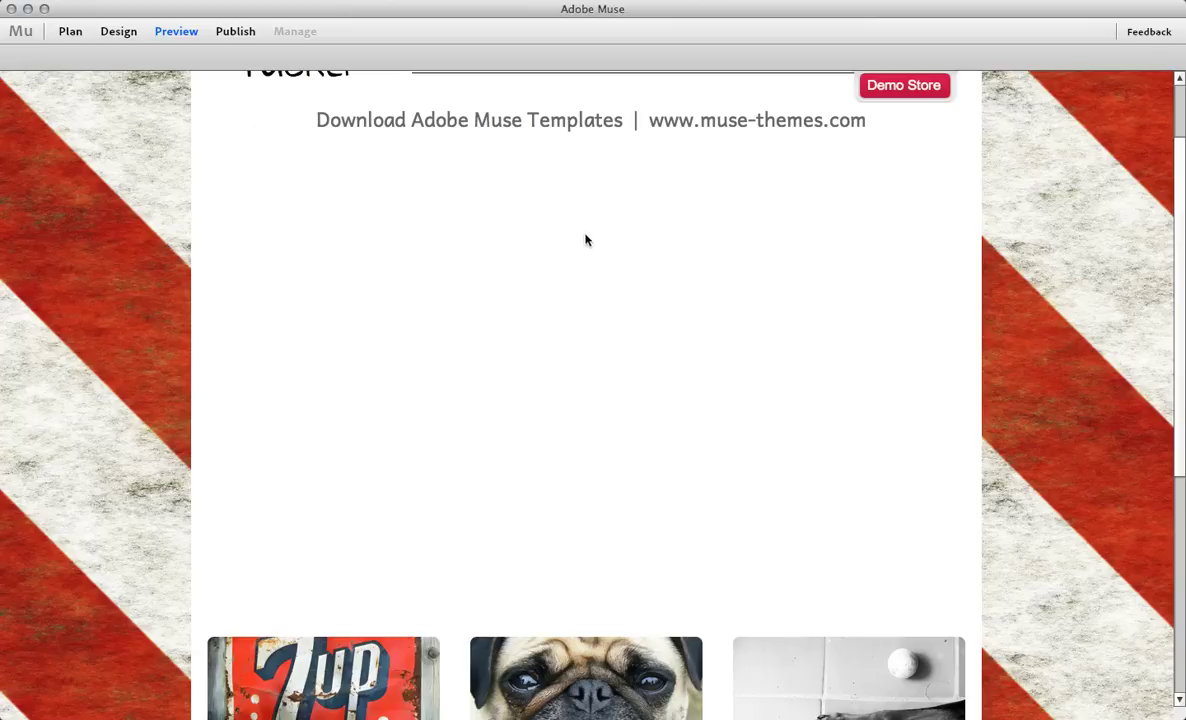
scroll(635, 236, "up", 2)
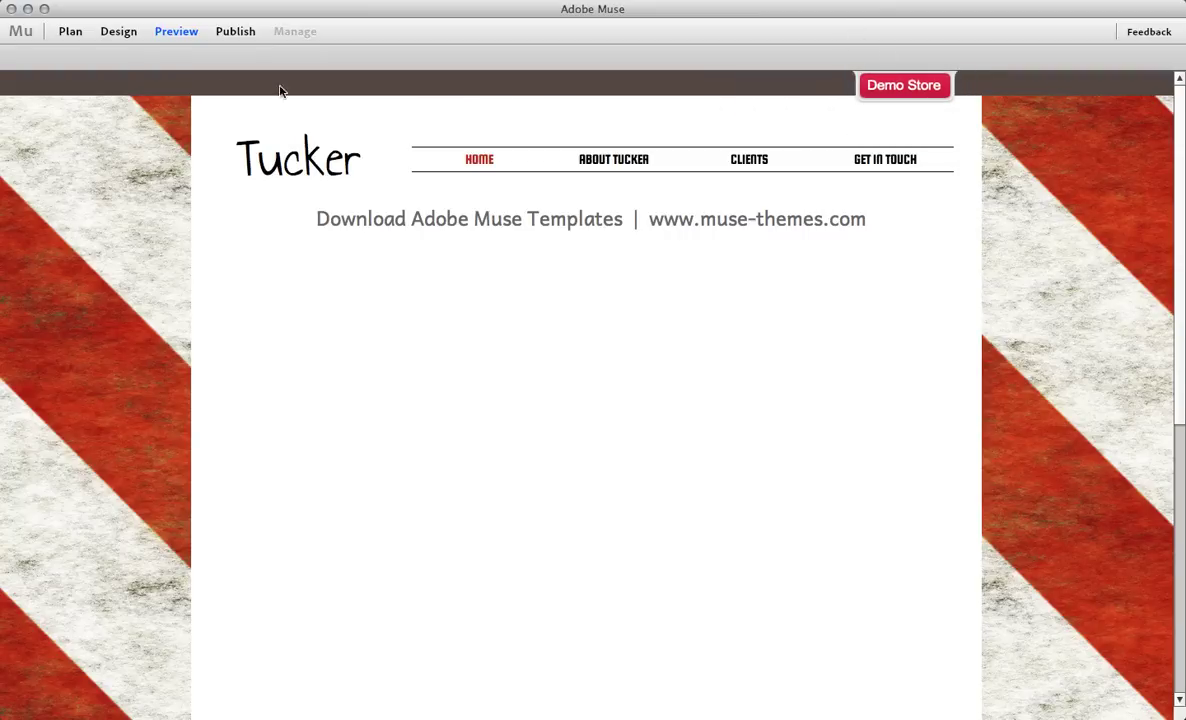
Change the Wazala widget's display setting from 'overlay' to 'embed' in the HTML item's code
left_click(118, 31)
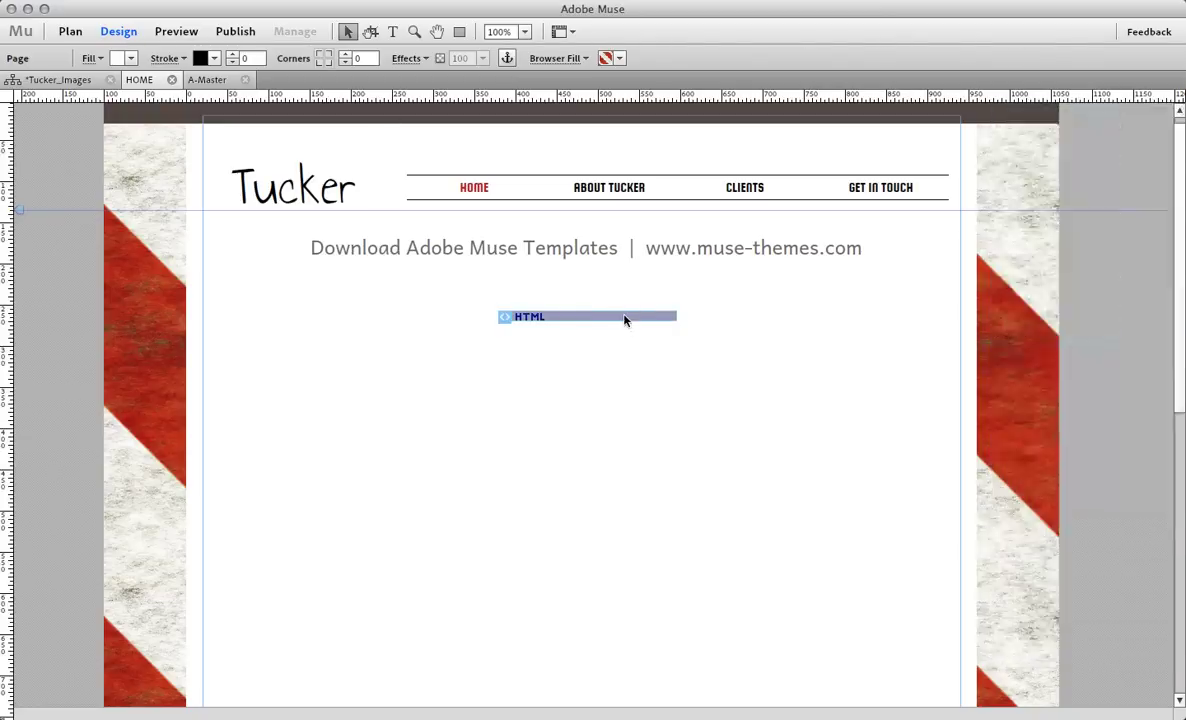
left_click(625, 320)
left_click_drag(610, 318, 617, 301)
right_click(617, 301)
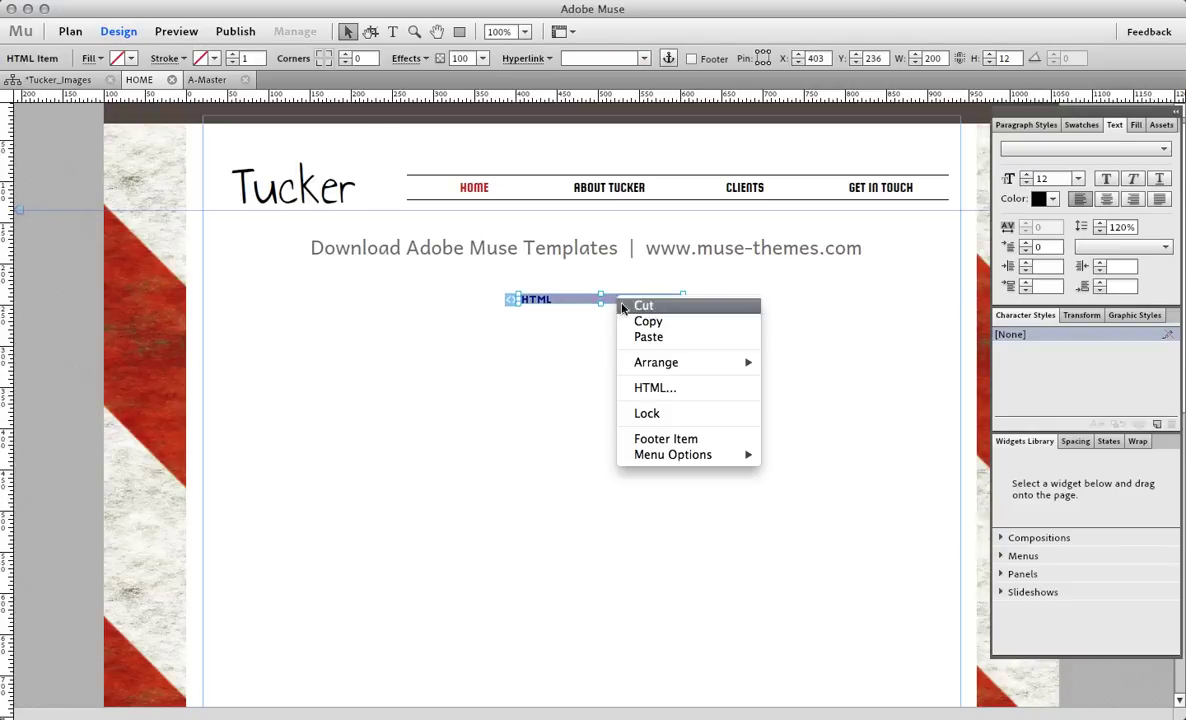
left_click(651, 388)
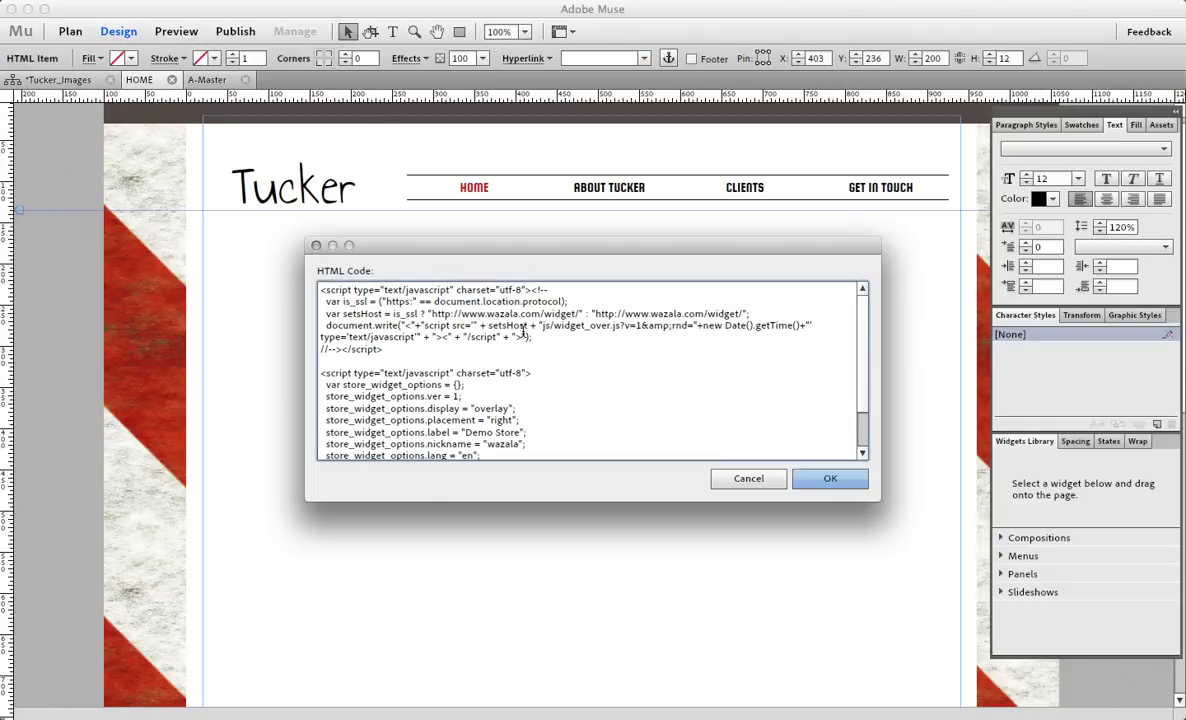
scroll(522, 335, "down", 1)
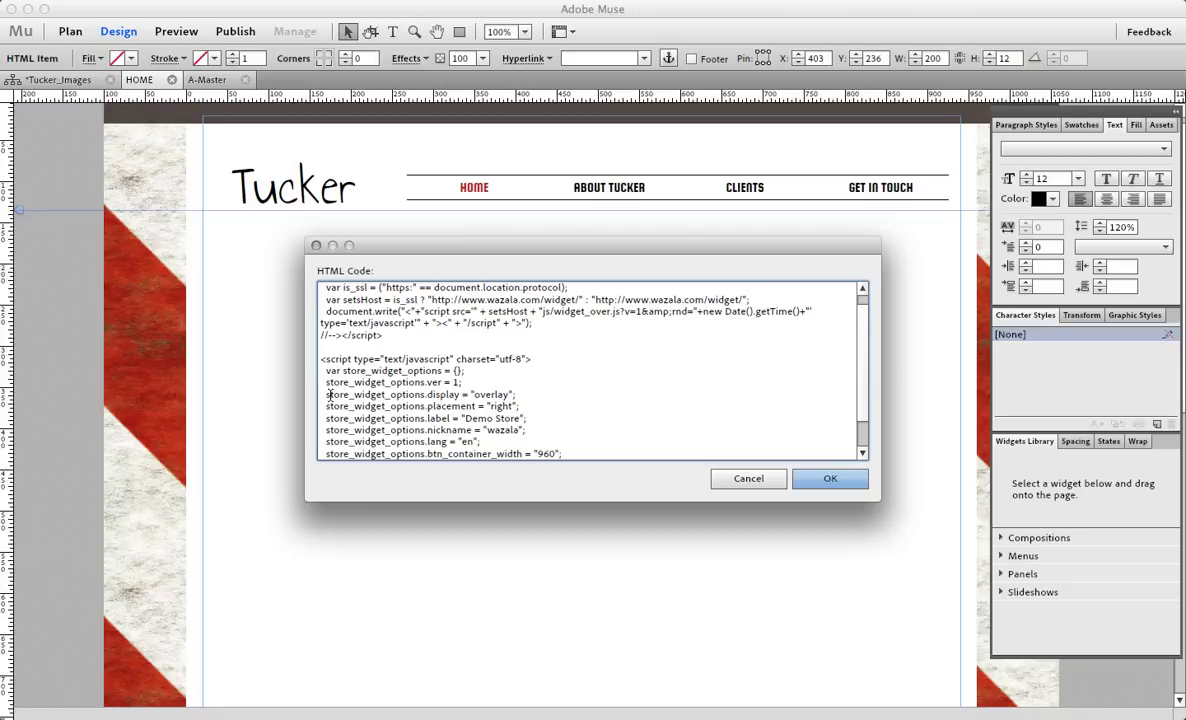
mouse_move(327, 394)
left_mouse_down()
mouse_move(540, 393)
mouse_move(329, 397)
left_mouse_up()
left_click(383, 394)
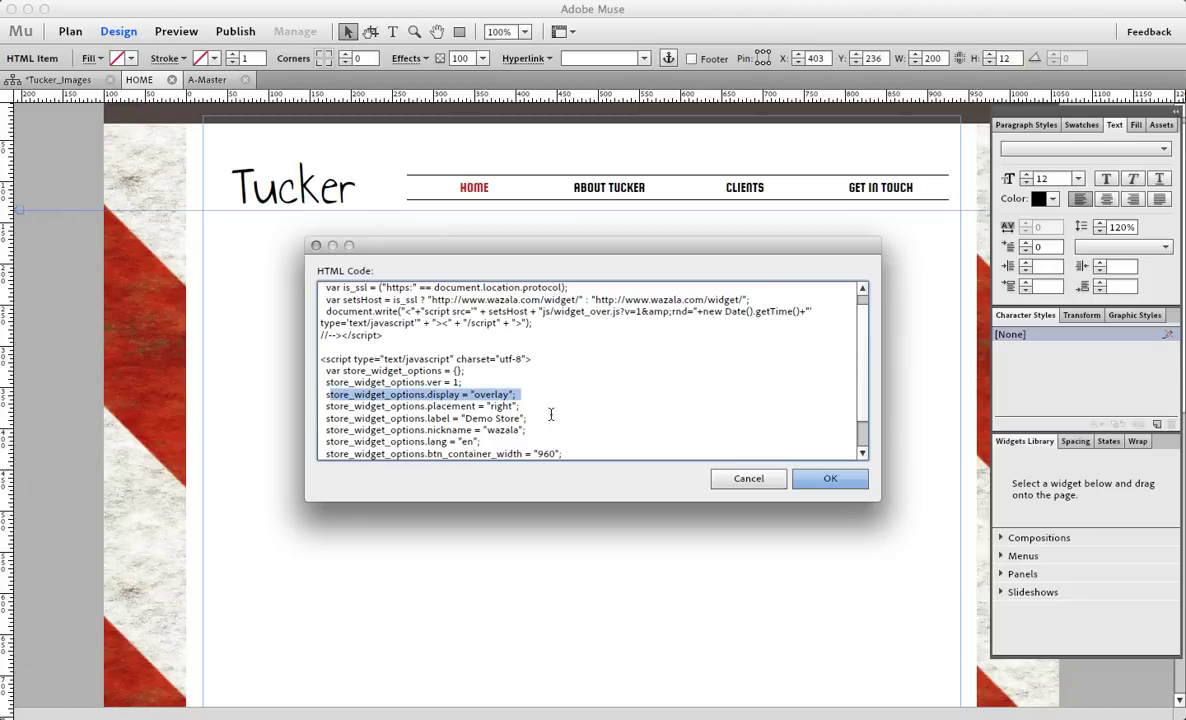
left_click(510, 395)
left_click_drag(510, 395, 476, 393)
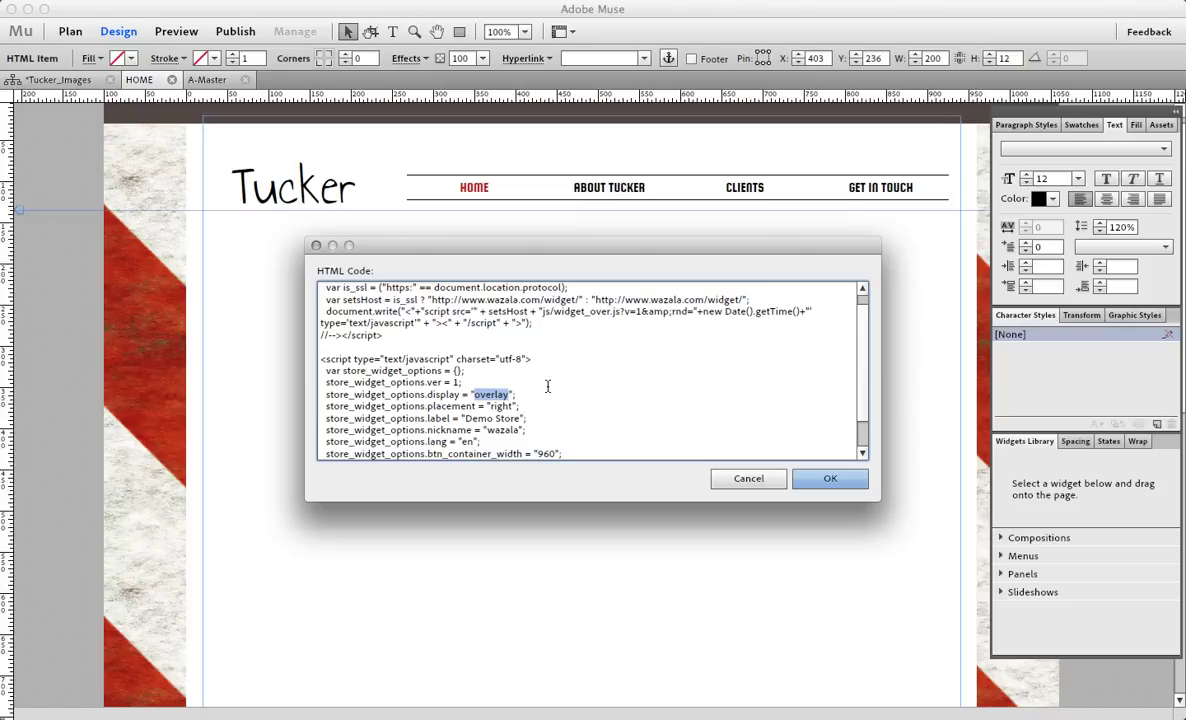
type("embed")
left_click(812, 479)
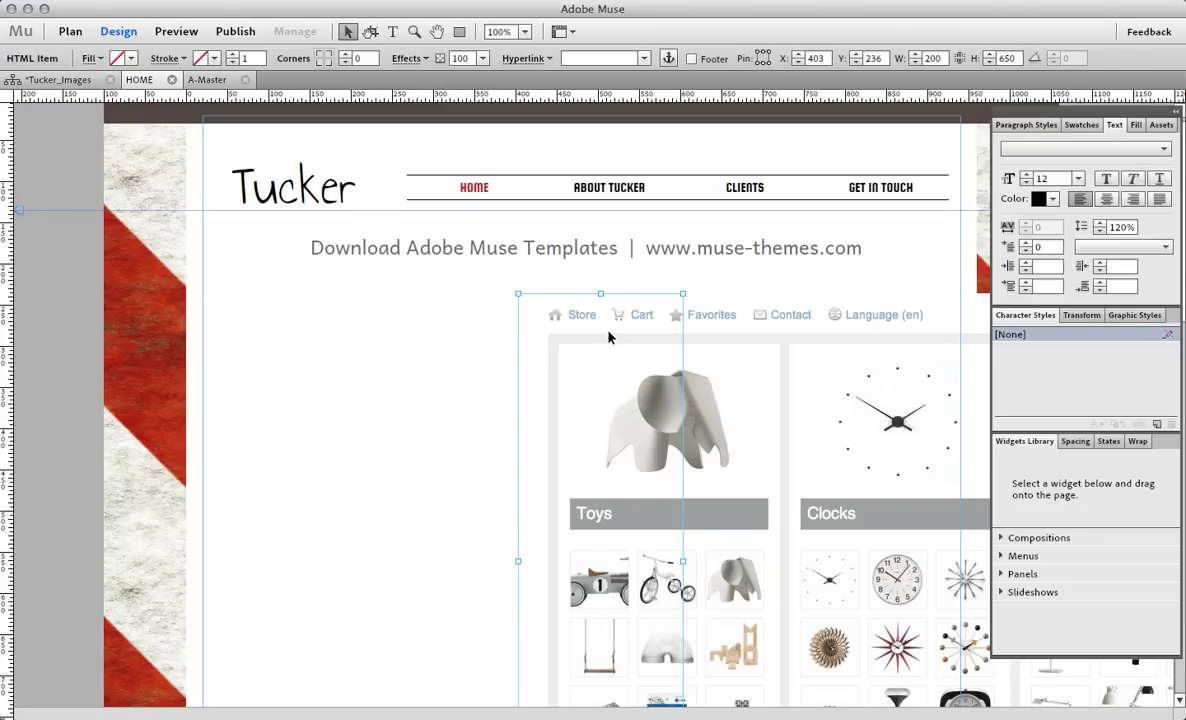
Move the embedded store under the header at the left edge and stretch it to W 918
left_click_drag(652, 372, 480, 360)
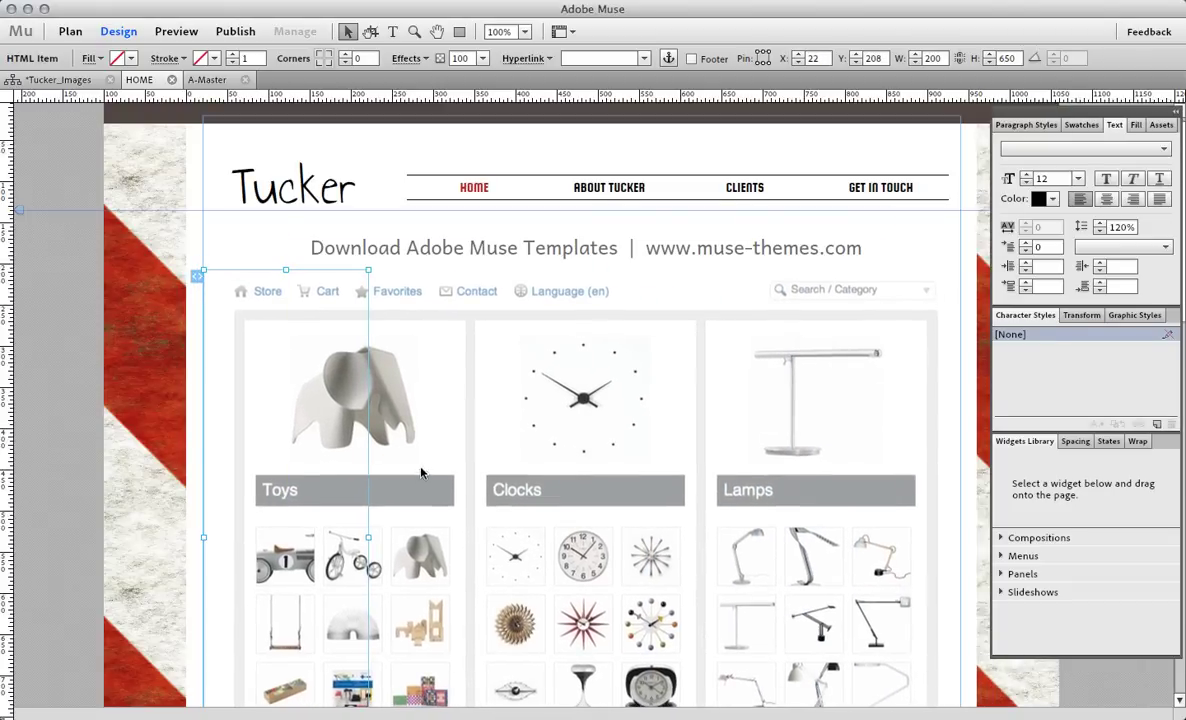
scroll(388, 435, "down", 2)
left_click_drag(368, 485, 958, 445)
key("Tab")
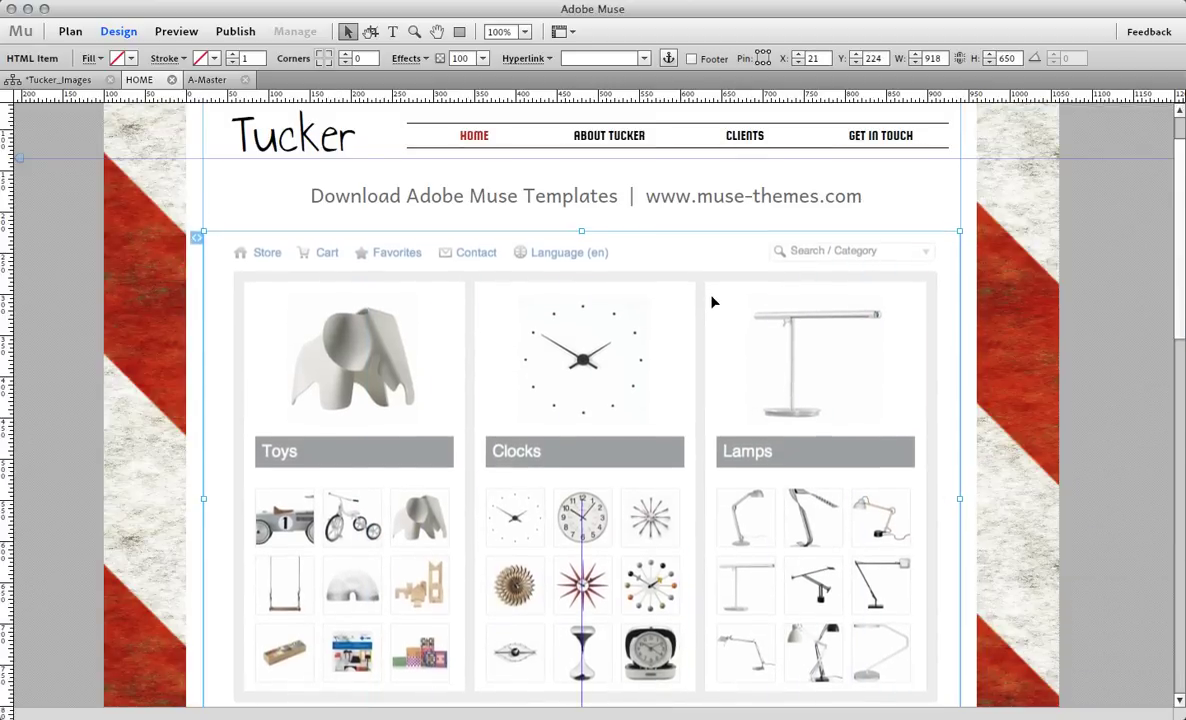
left_click(226, 124)
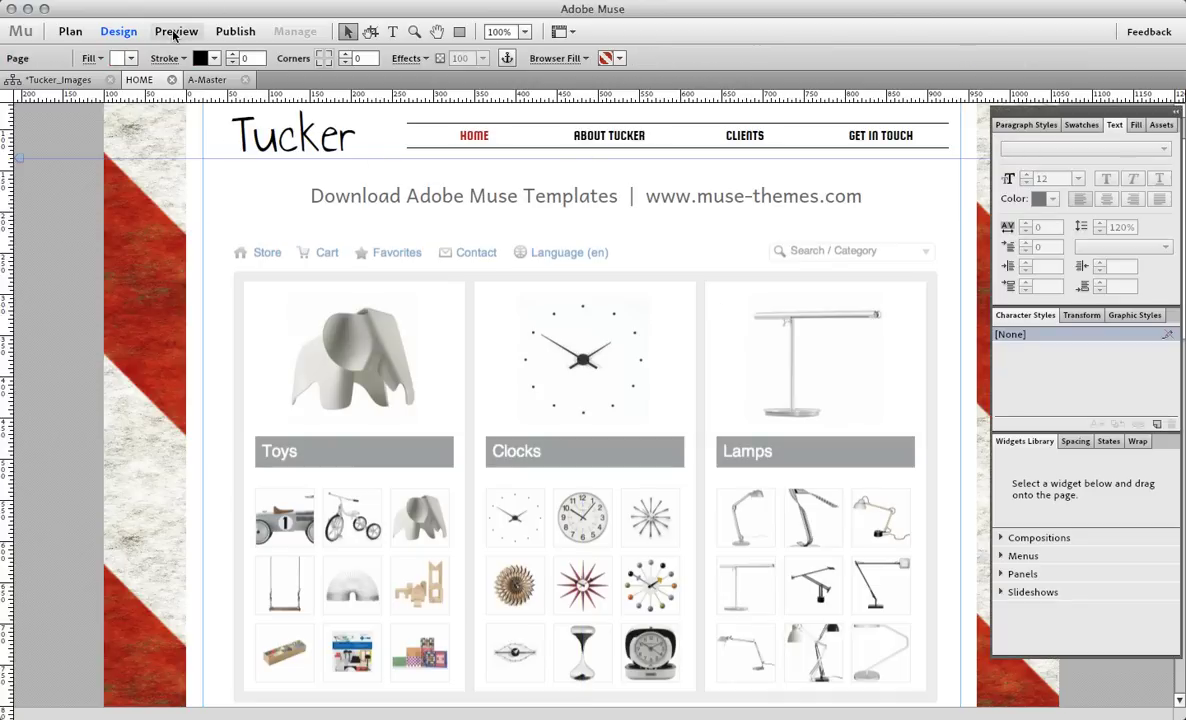
left_click(174, 33)
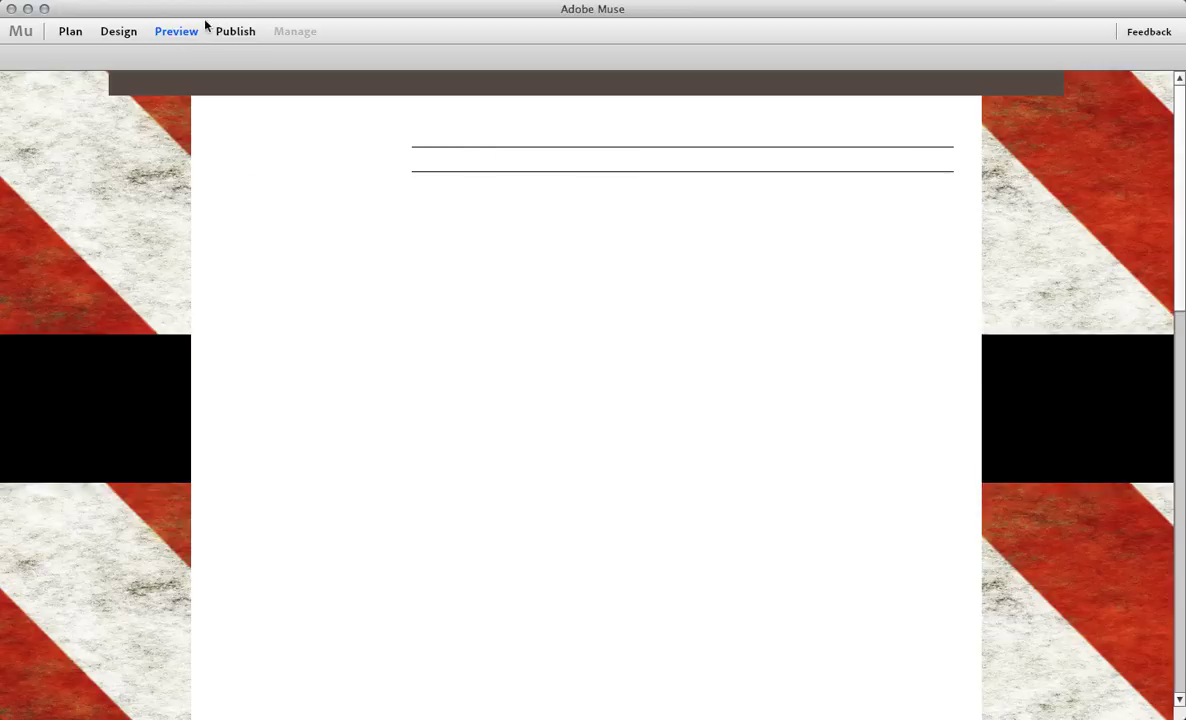
scroll(363, 246, "down", 3)
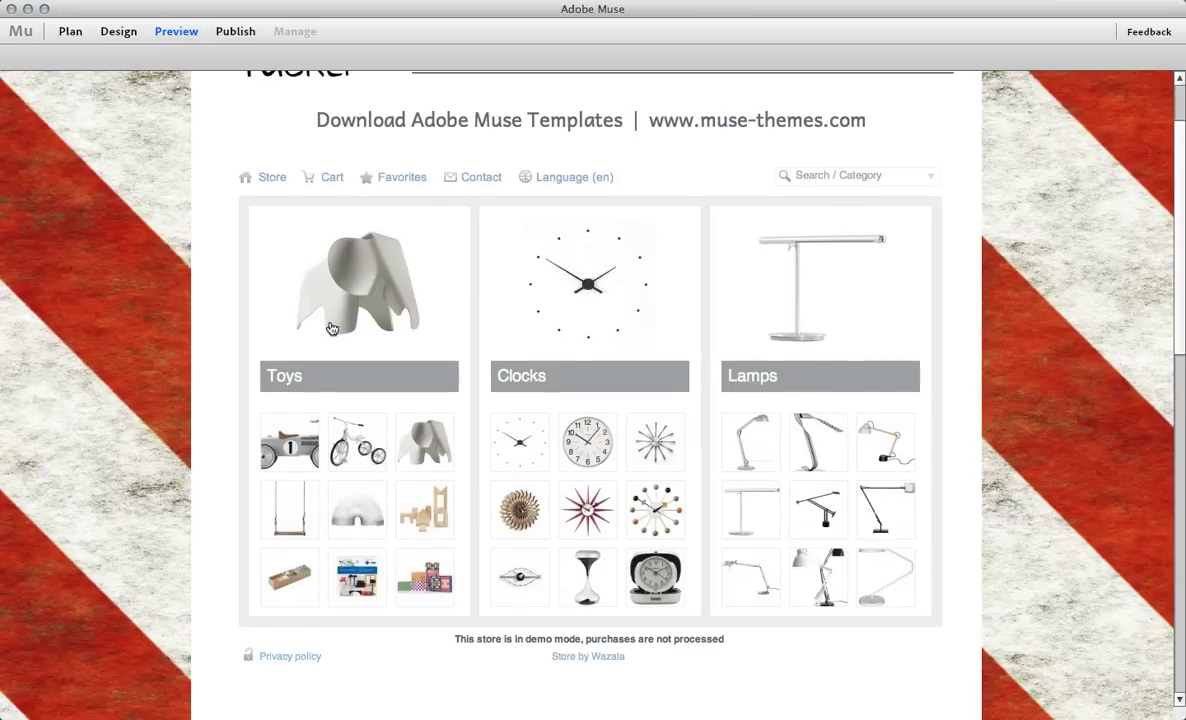
scroll(629, 291, "down", 3)
scroll(672, 310, "up", 5)
left_click(770, 542)
scroll(965, 311, "down", 5)
scroll(597, 388, "up", 5)
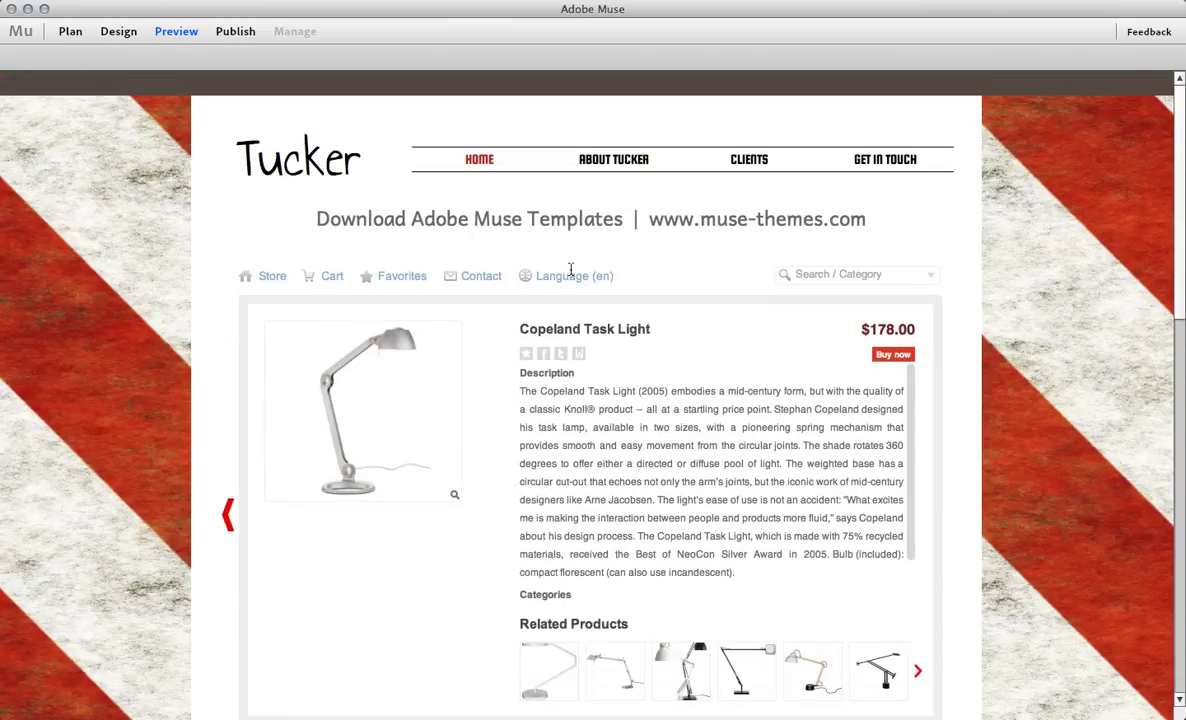
Bring Firefox forward and close the page-source window to show the Wazala homepage
left_click(118, 31)
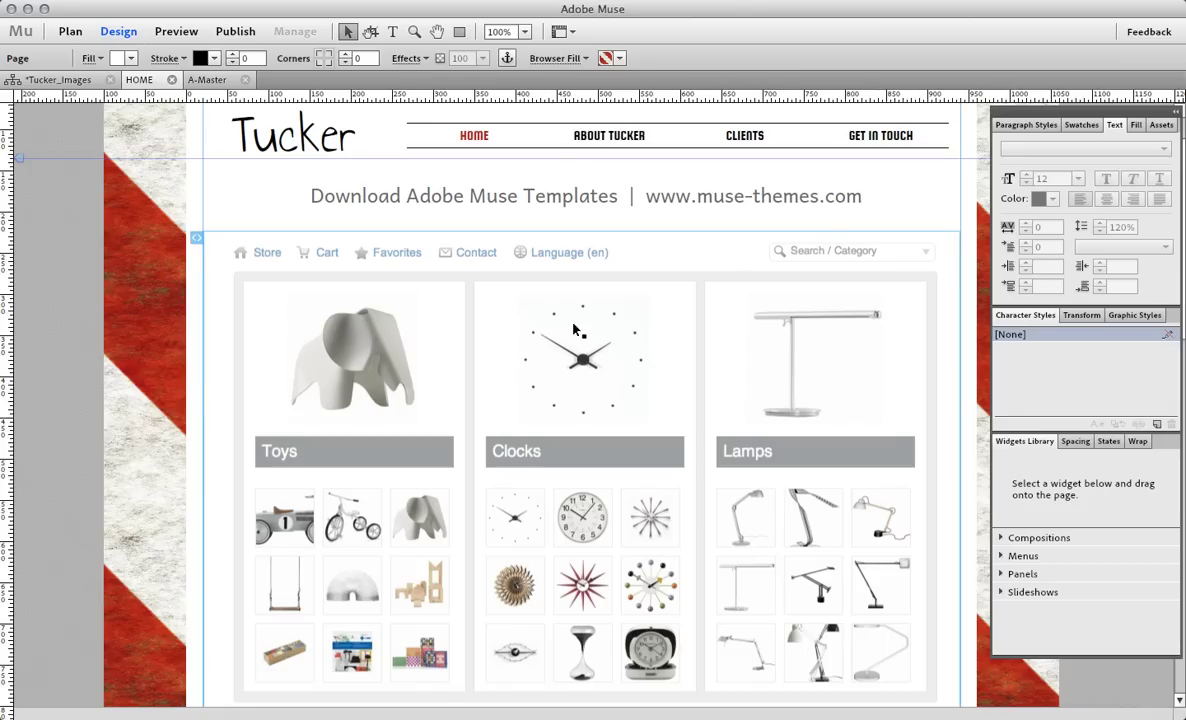
scroll(613, 366, "down", 1)
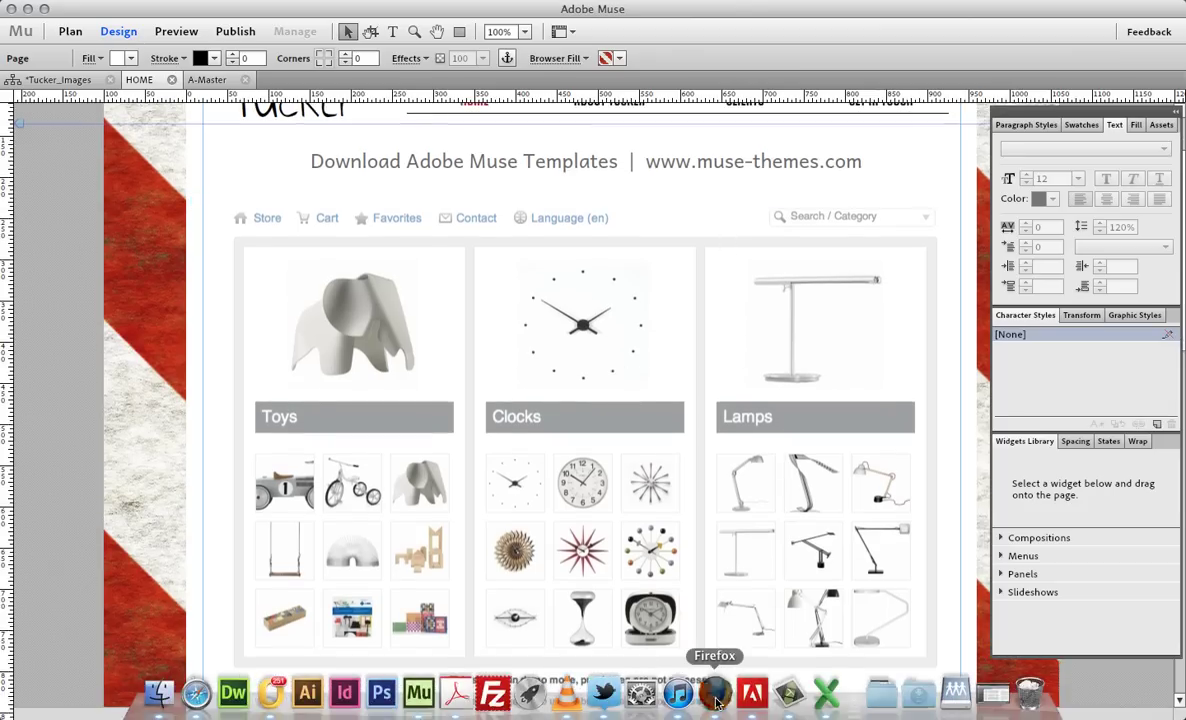
left_click(715, 688)
left_click(1149, 277)
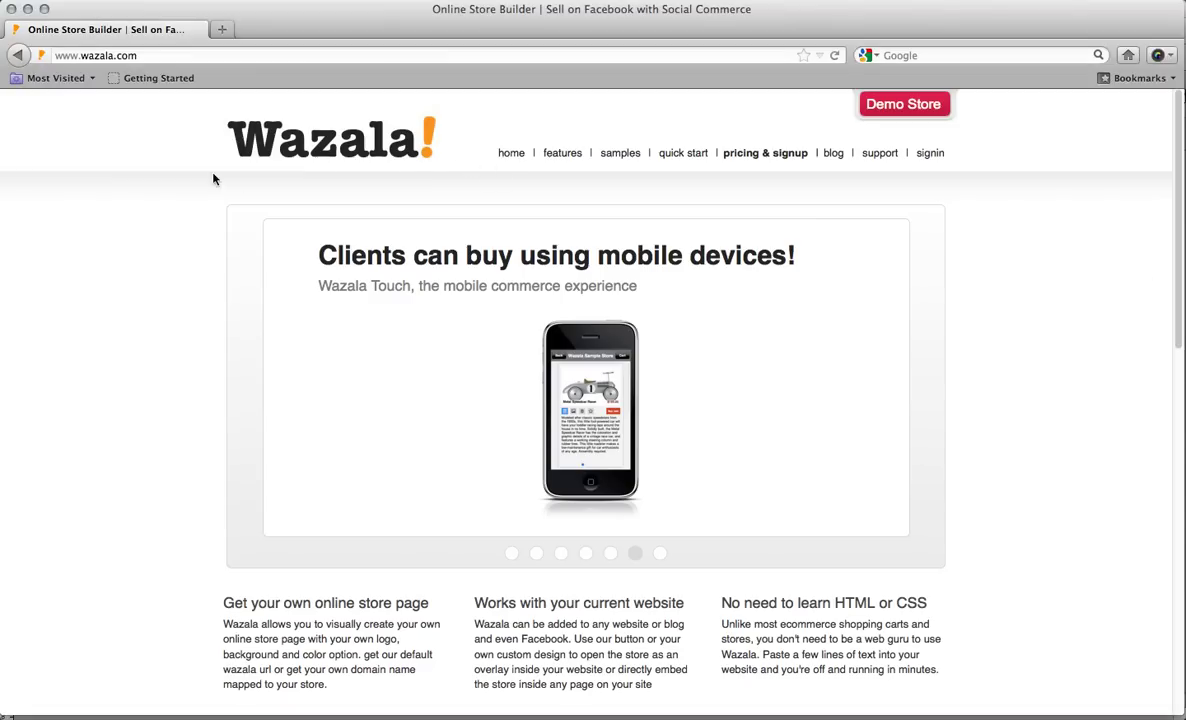